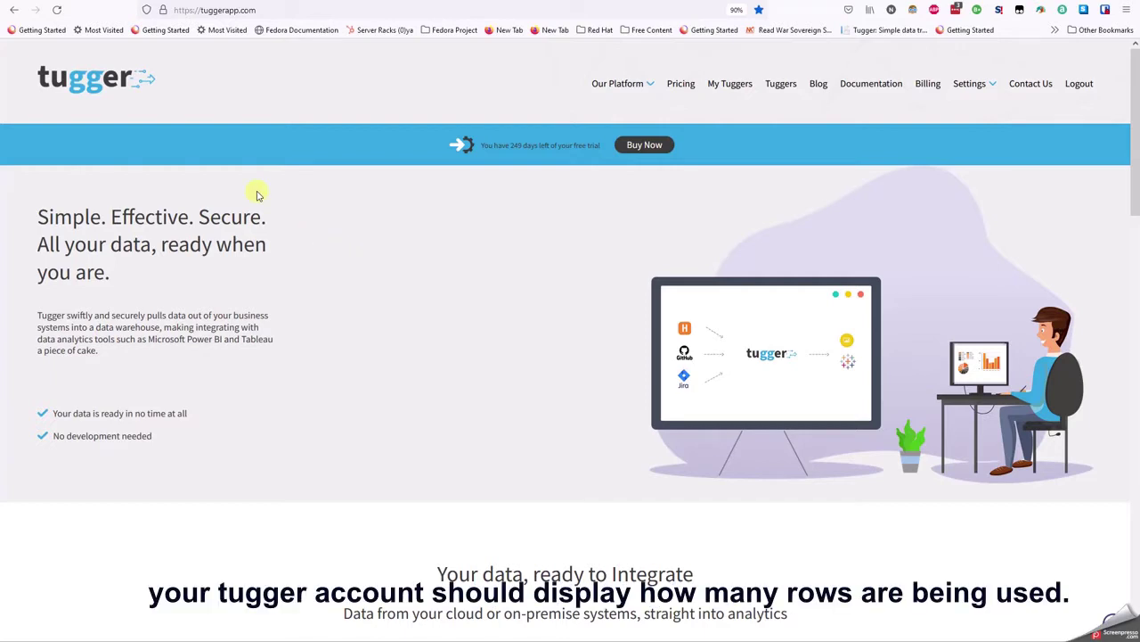
- Open My Tuggers to see the account's row usage, 13700 rows for the Live V4-V5-V6 tug
click(158, 2)
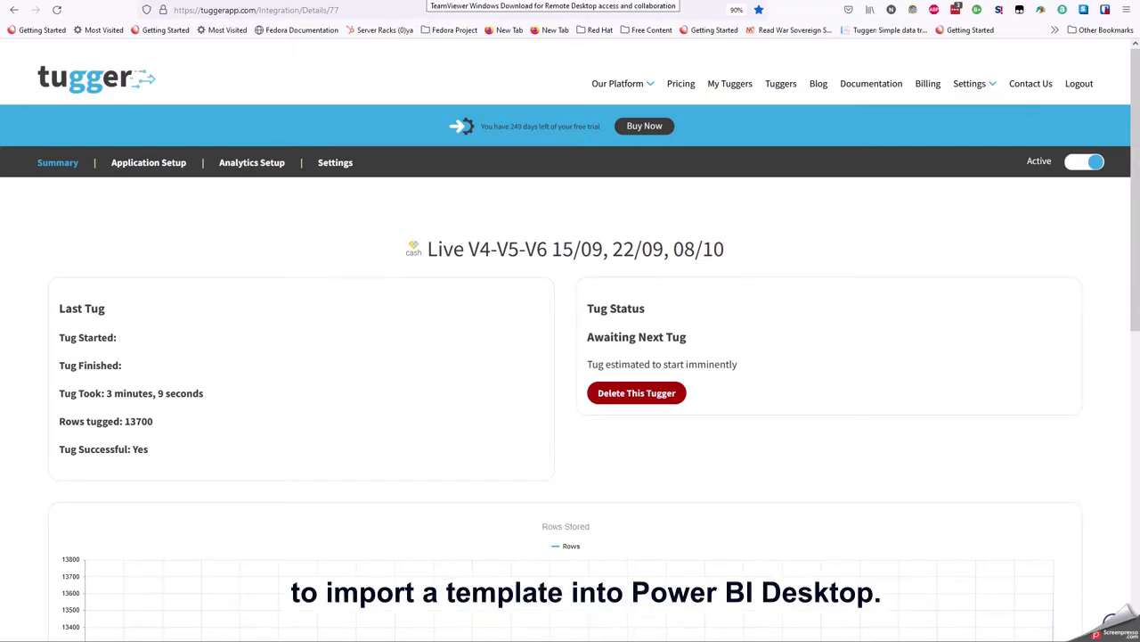
- Switch to the TeamViewer for Windows download page
click(437, 2)
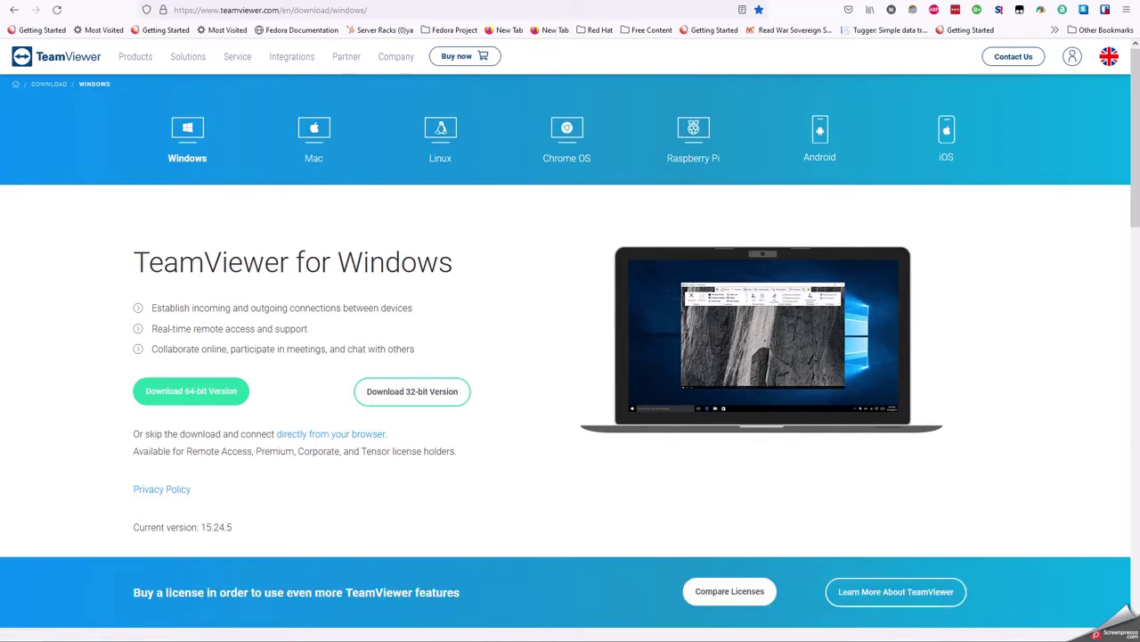
- Switch to the Power BI Tugger Workspace page
click(522, 2)
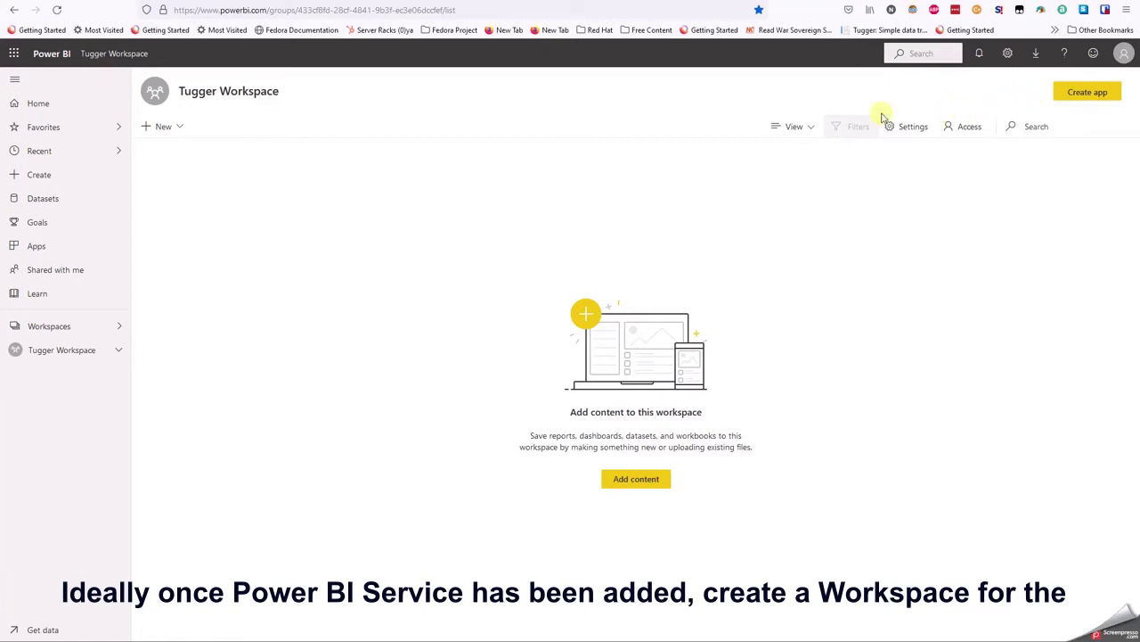
- Open Tugger Workspace, check who has access, then reopen and close the workspaces list
click(86, 332)
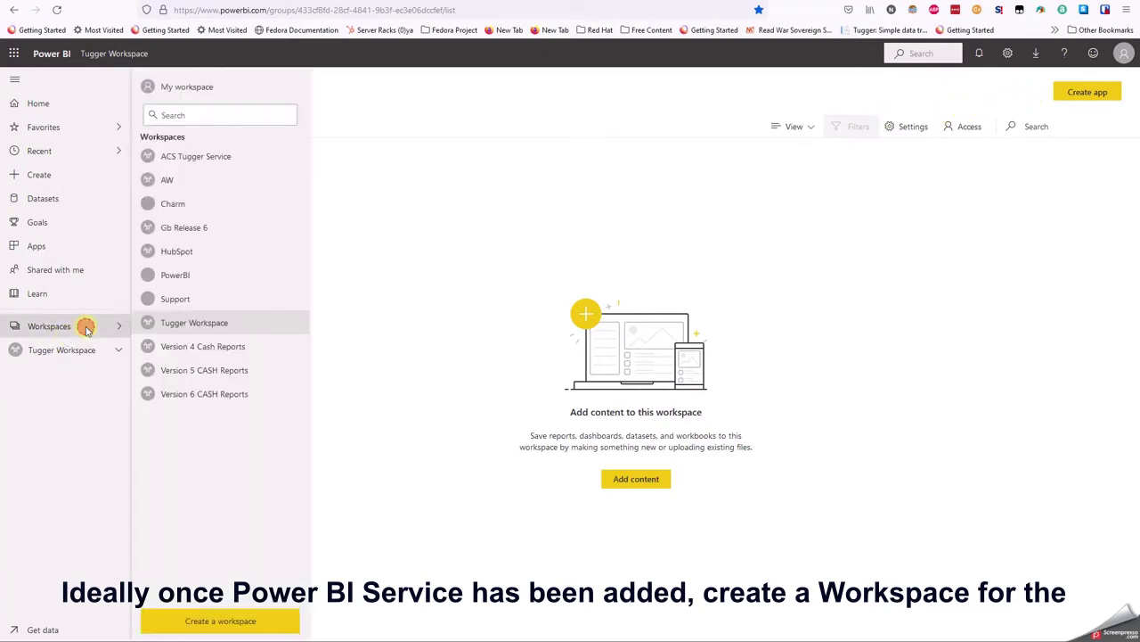
click(445, 234)
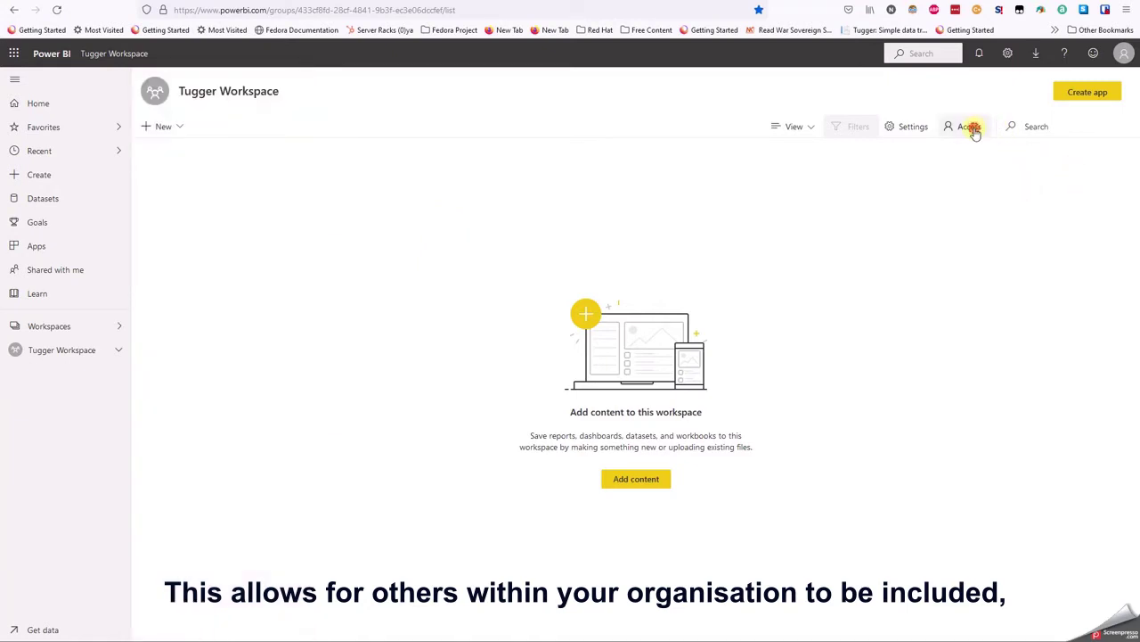
click(971, 127)
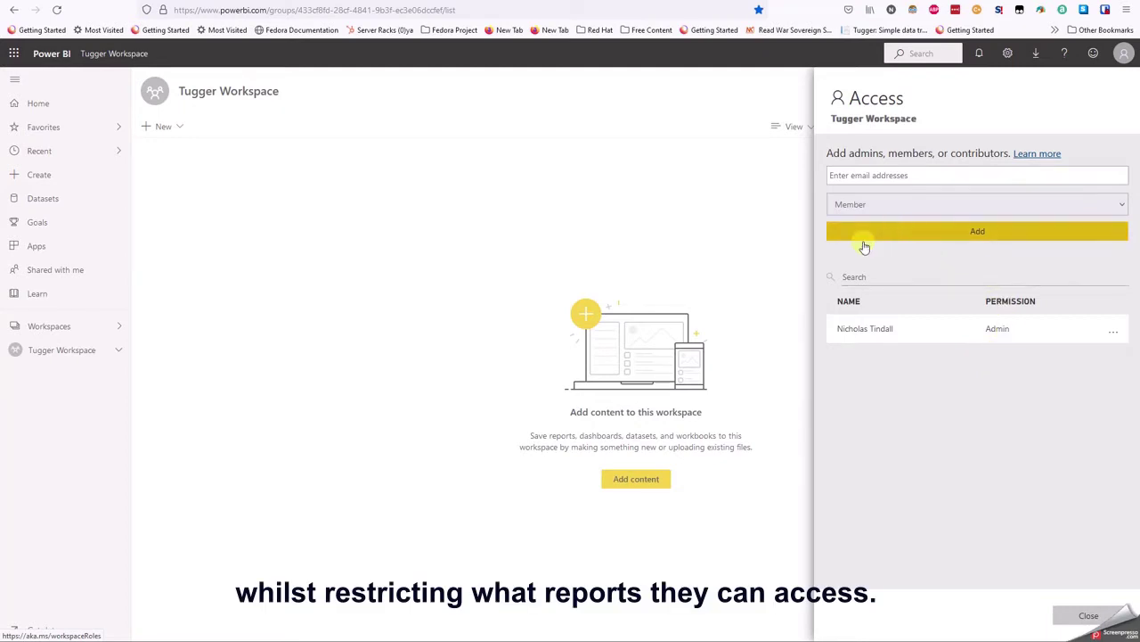
click(620, 243)
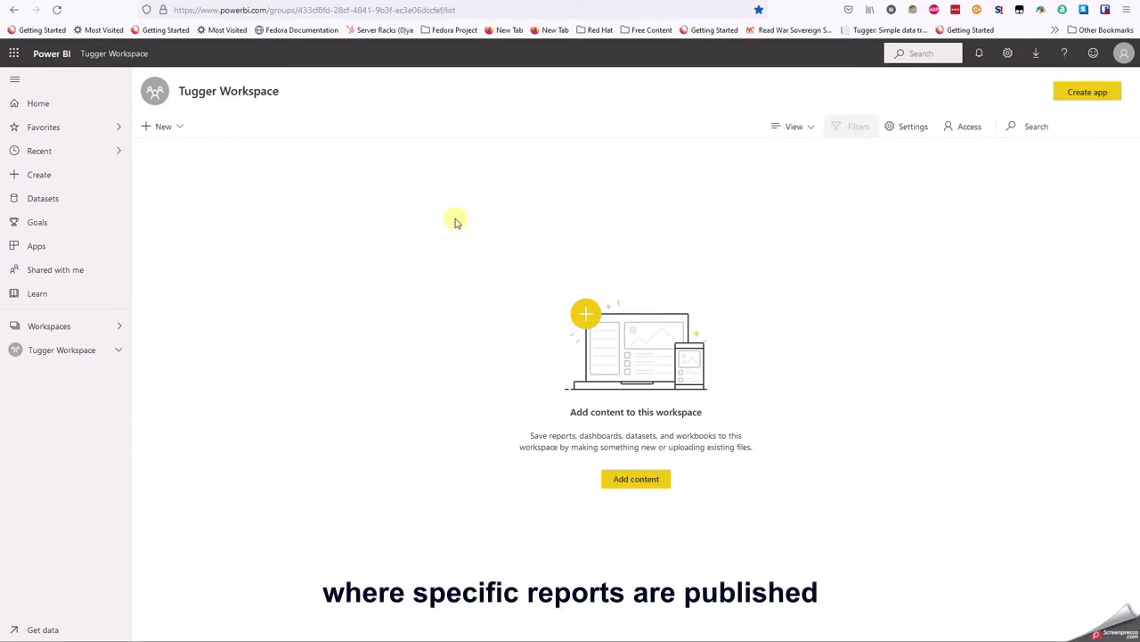
click(57, 328)
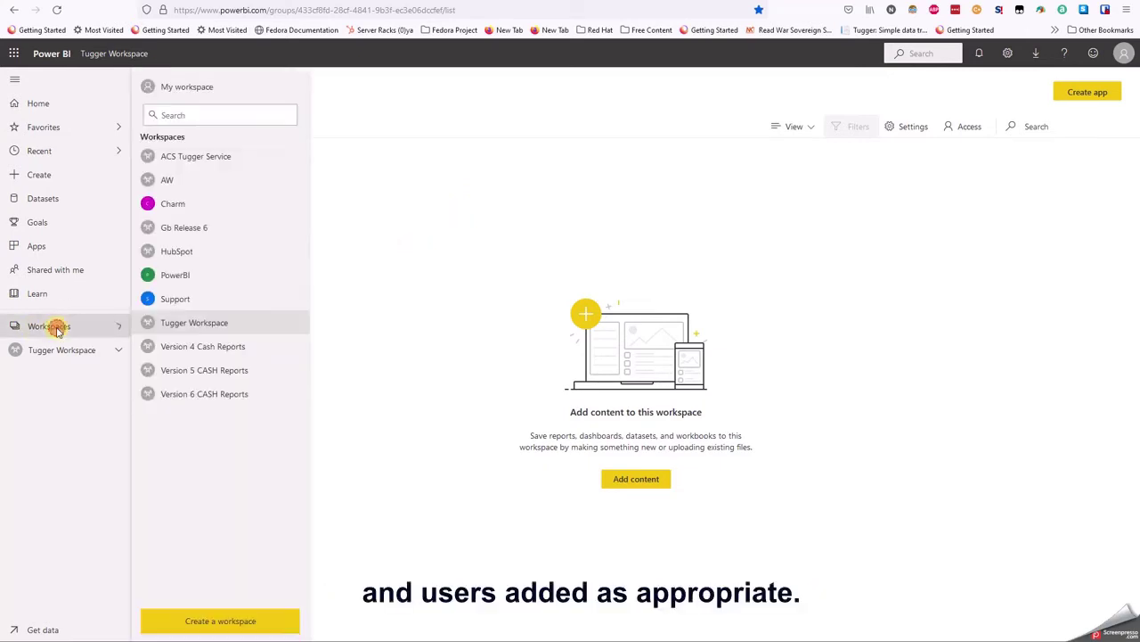
click(57, 328)
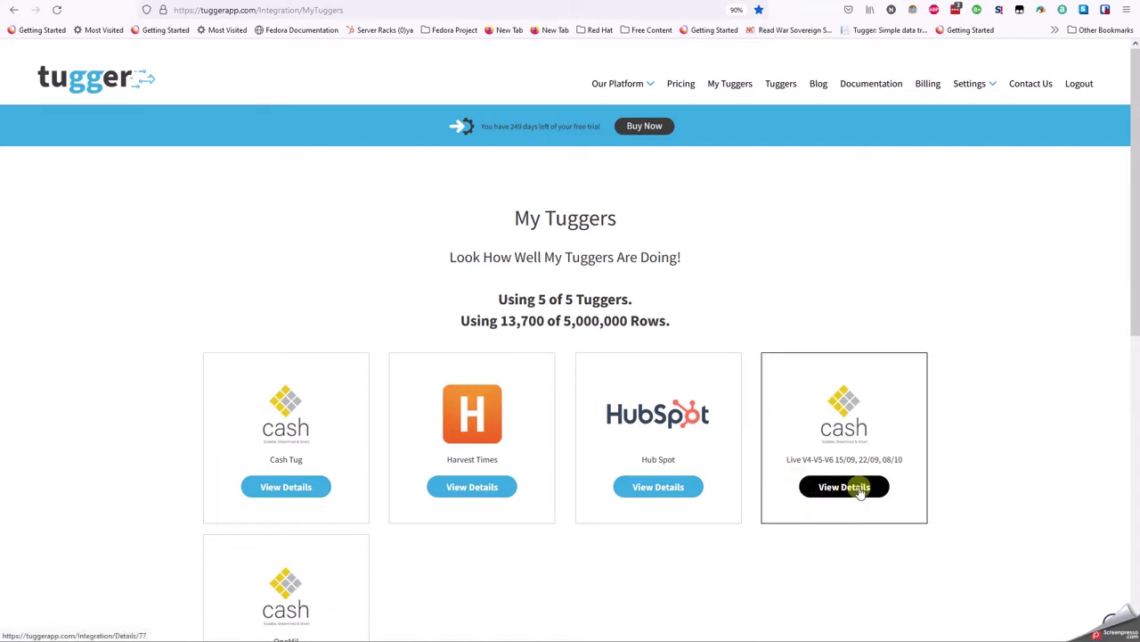
- Open View Details on the Live V4-V5-V6 cash tugger card
click(860, 492)
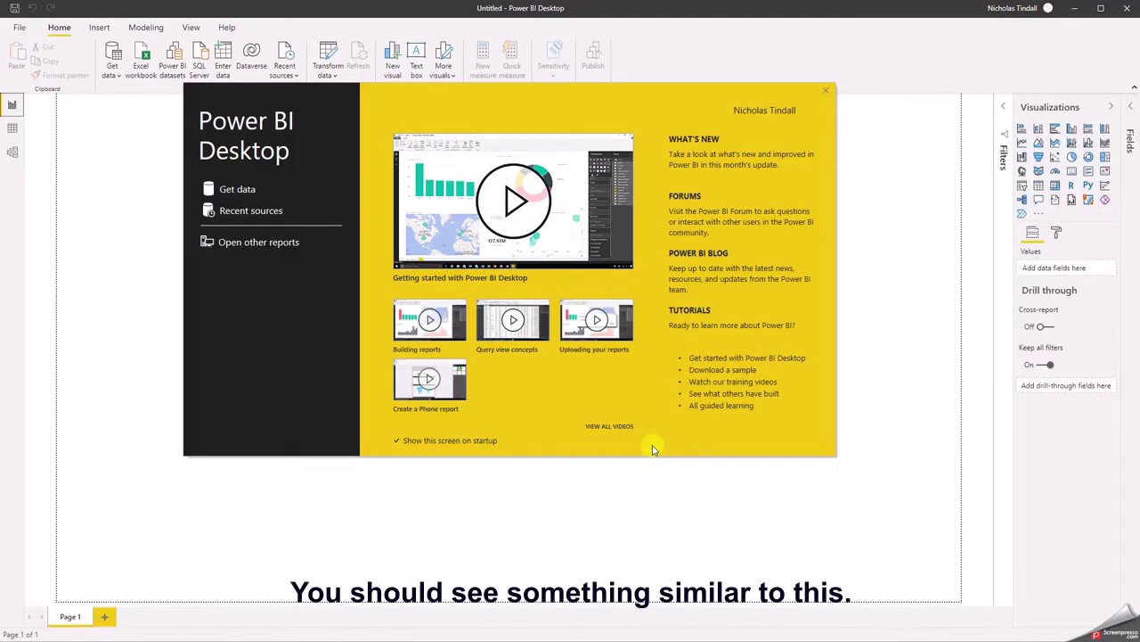
- Dismiss the welcome screen and import CashTugger_Jobs_v6.1.1_noIR.pbit as a Power BI template
click(826, 89)
click(16, 26)
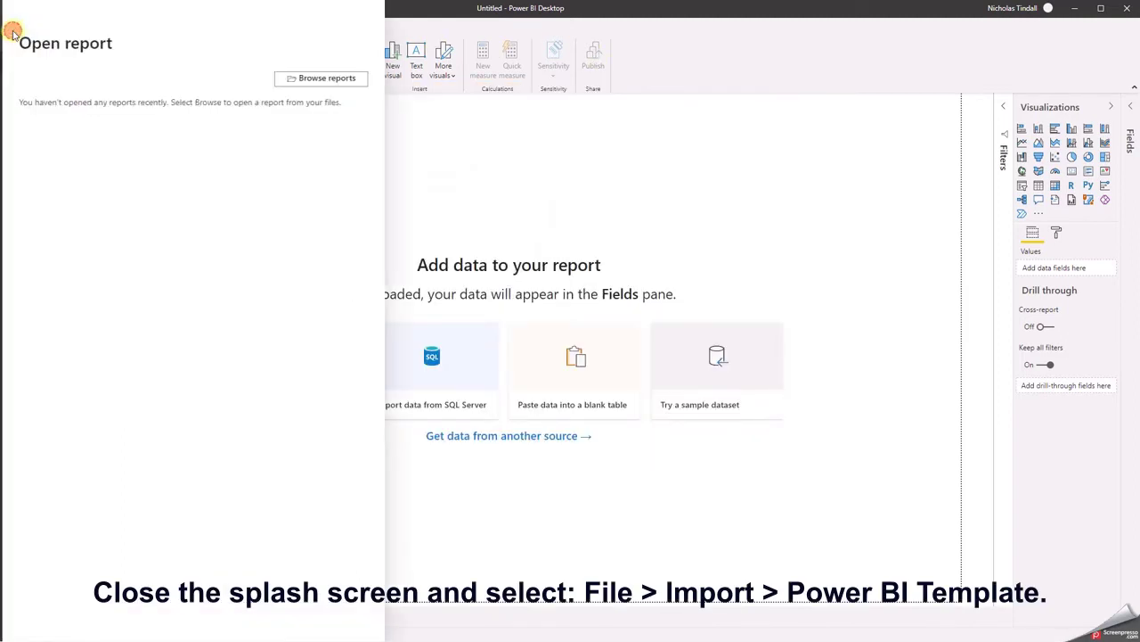
click(36, 148)
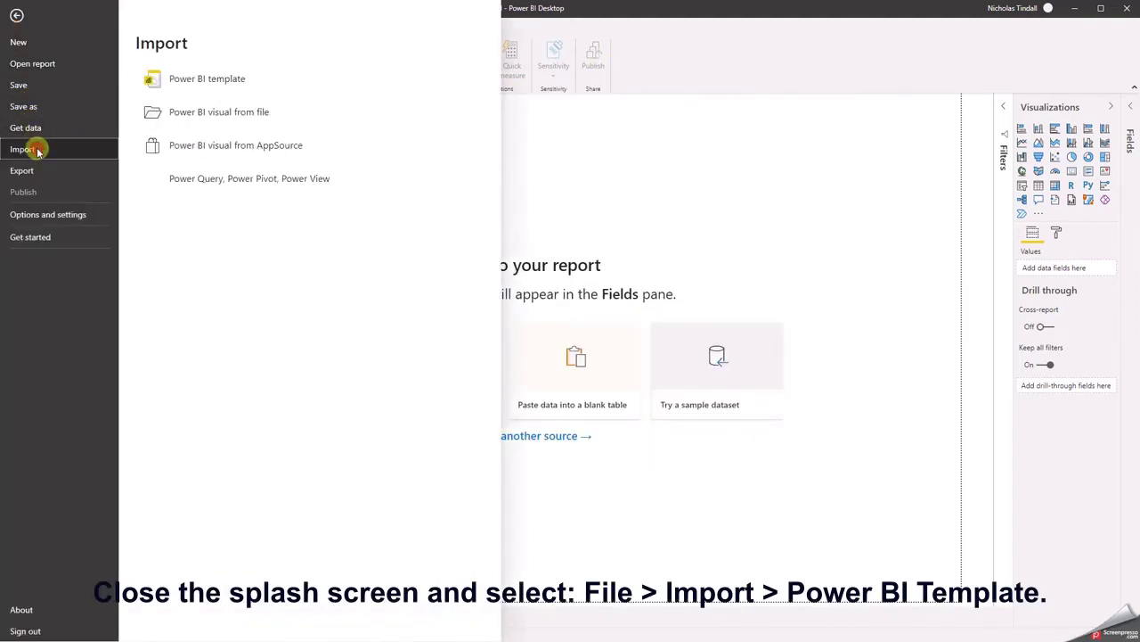
click(209, 76)
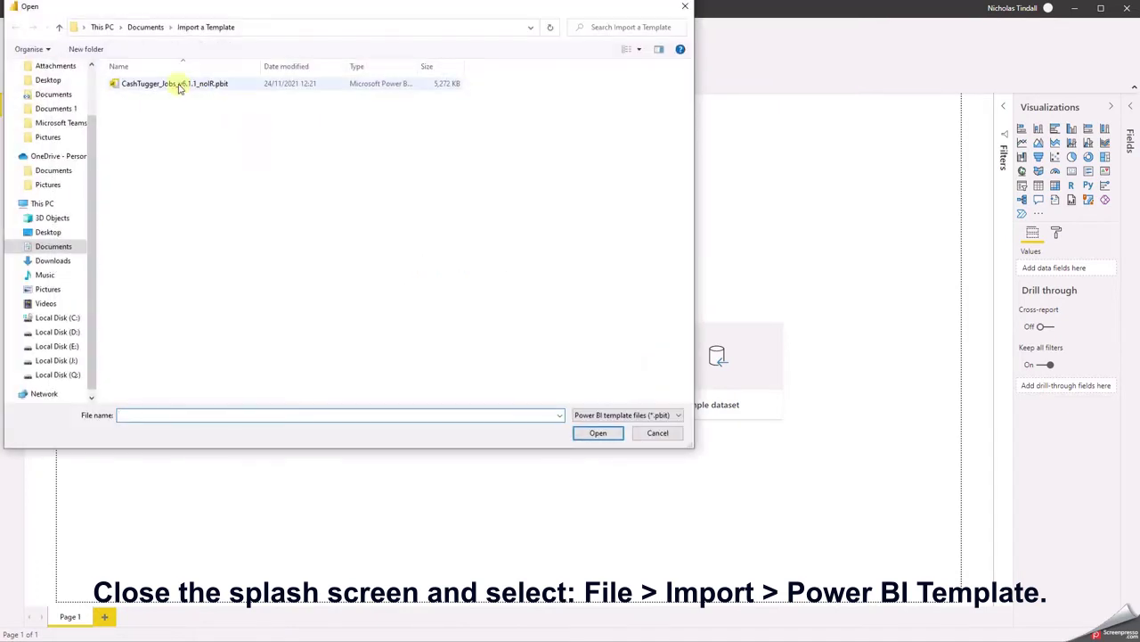
click(178, 83)
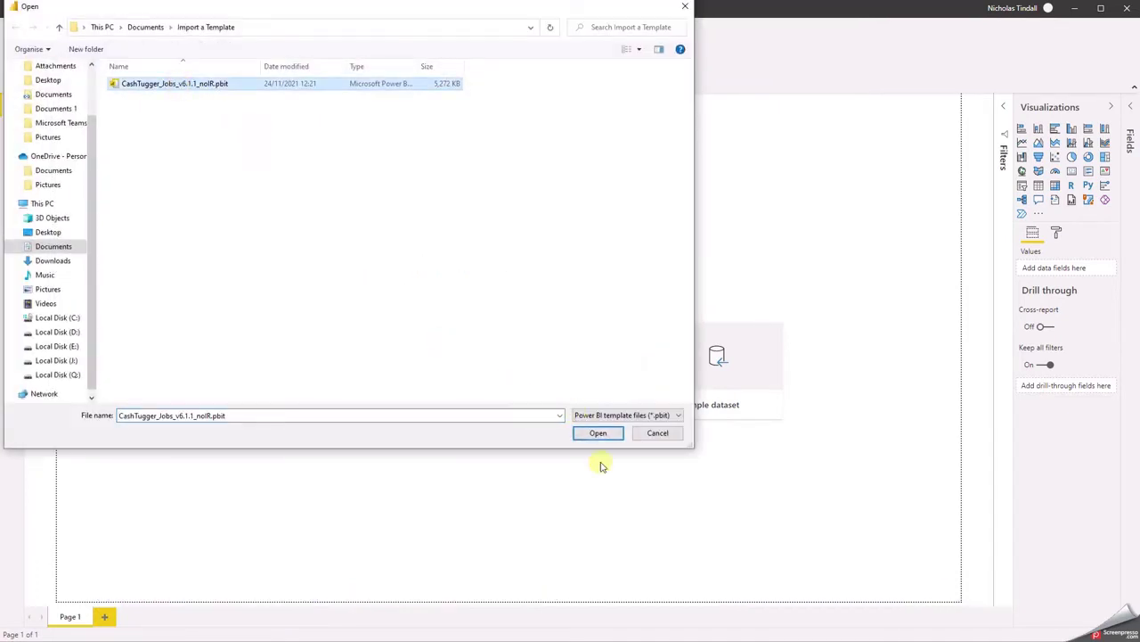
click(593, 432)
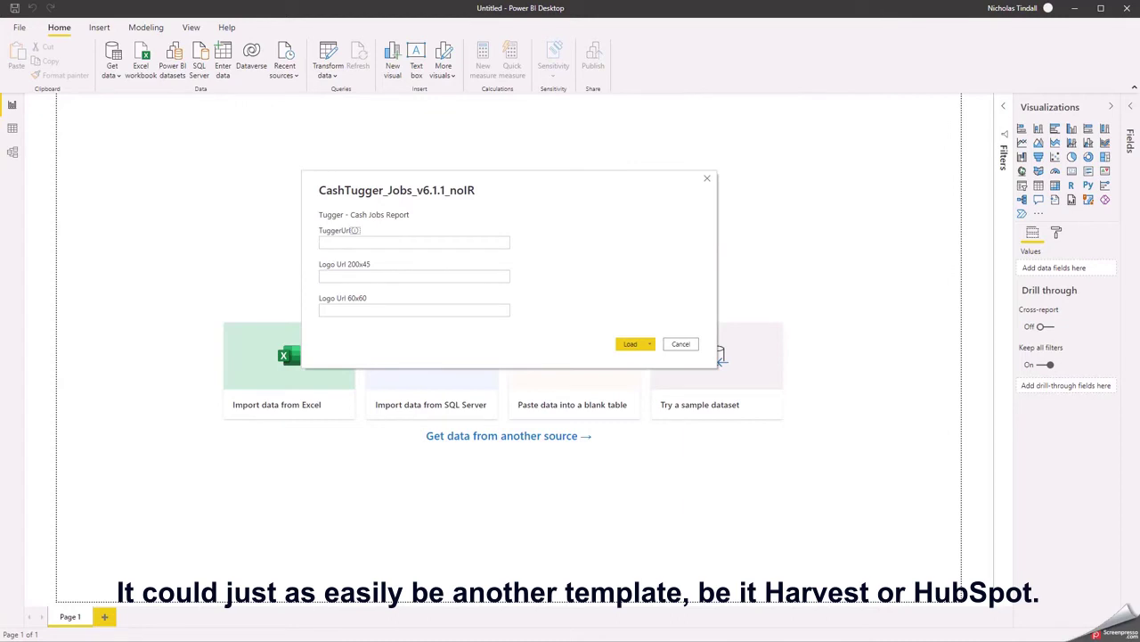
- Paste the Tugger data URL into the TuggerUrl parameter and load the template
click(499, 240)
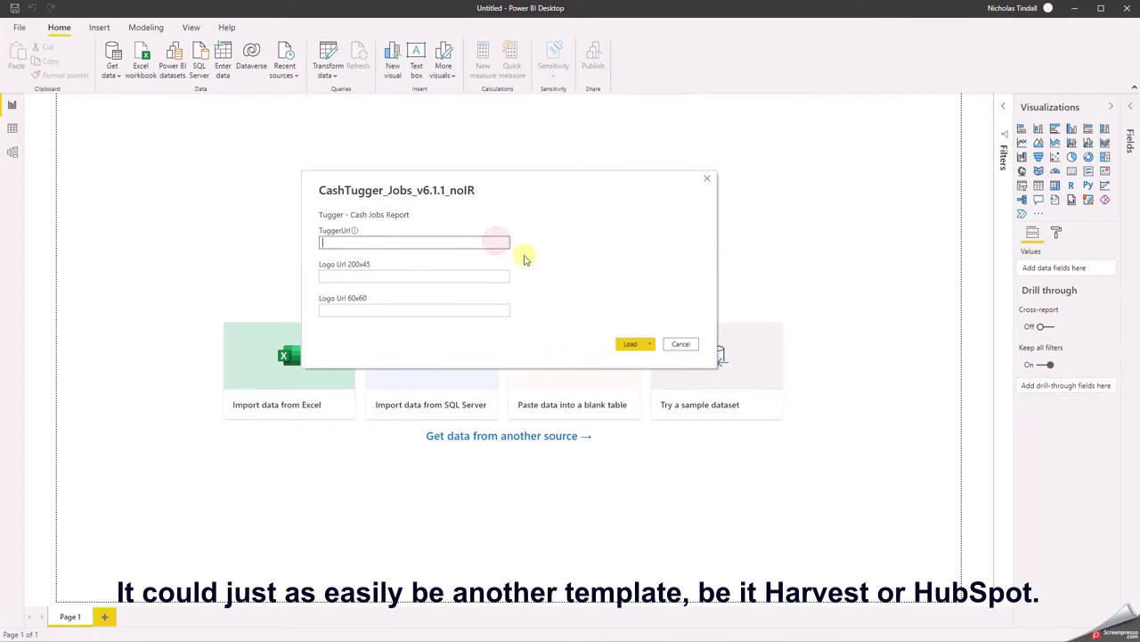
text(//cash.tuggerapp.com/46gsnh2m4zxnm40pimg8i5k0zgakhk)
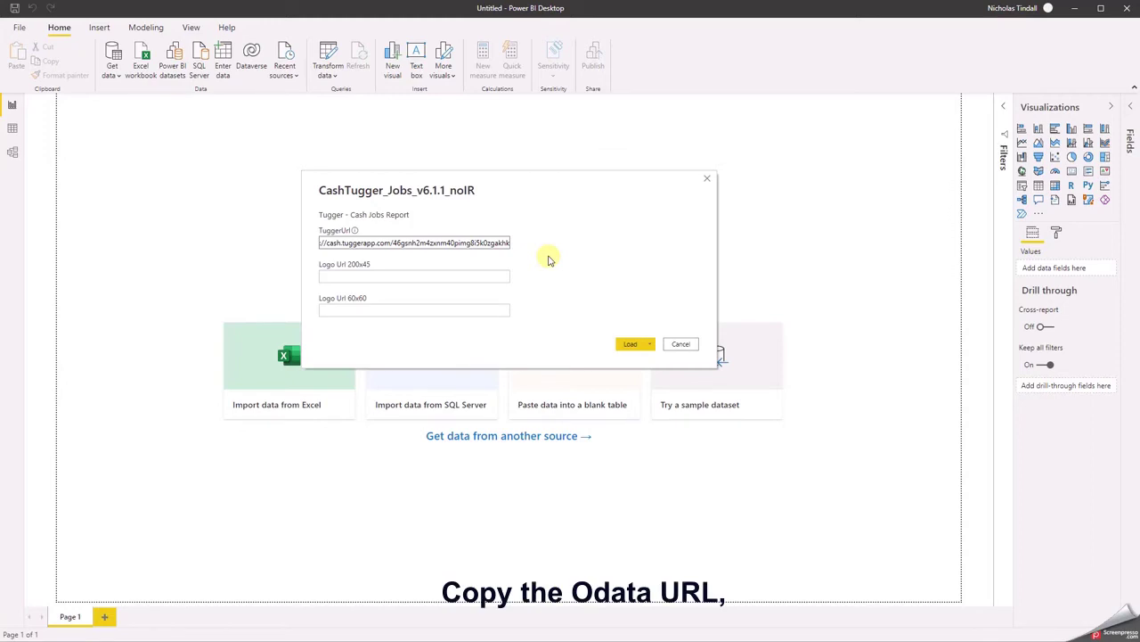
click(643, 351)
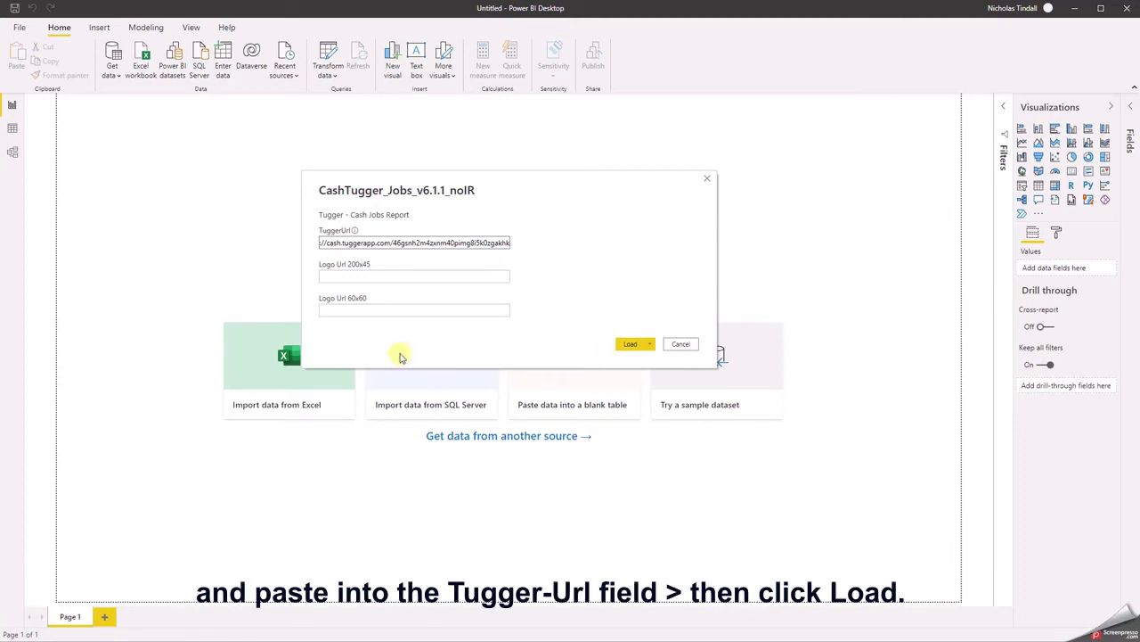
click(636, 344)
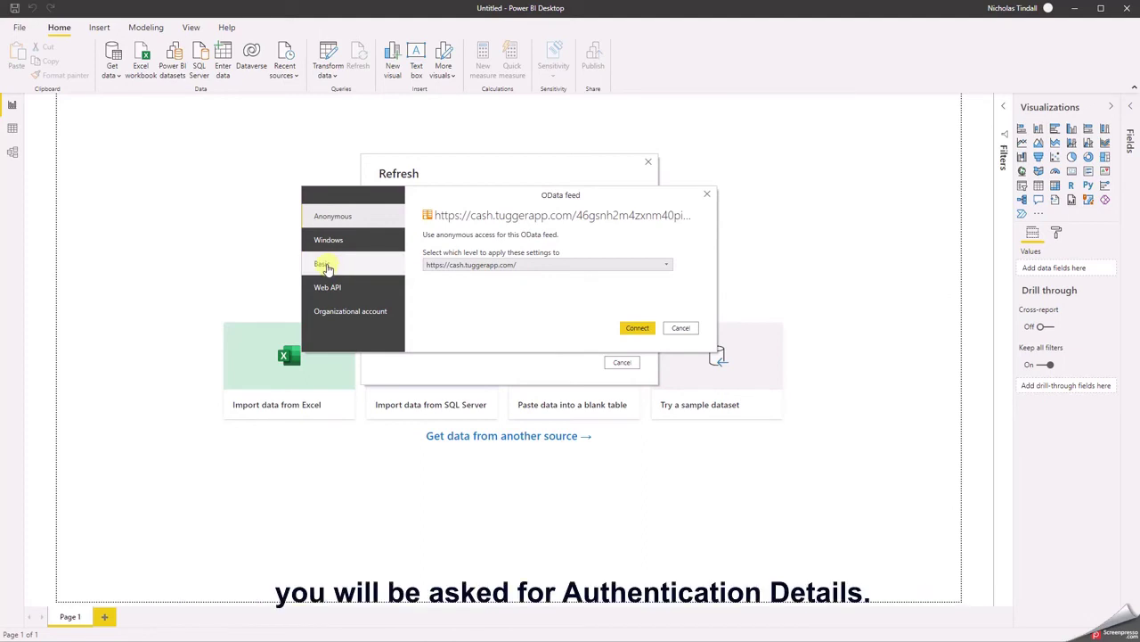
- Connect to the OData feed with Basic username and password, scoped to the full feed URL
click(327, 266)
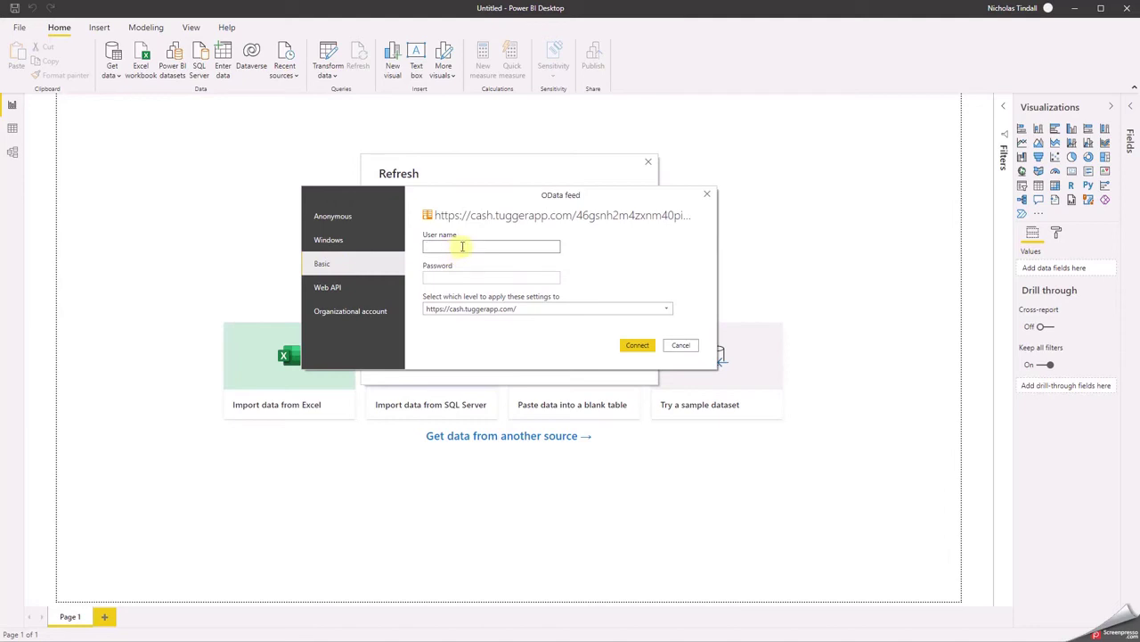
key(ctrl+v)
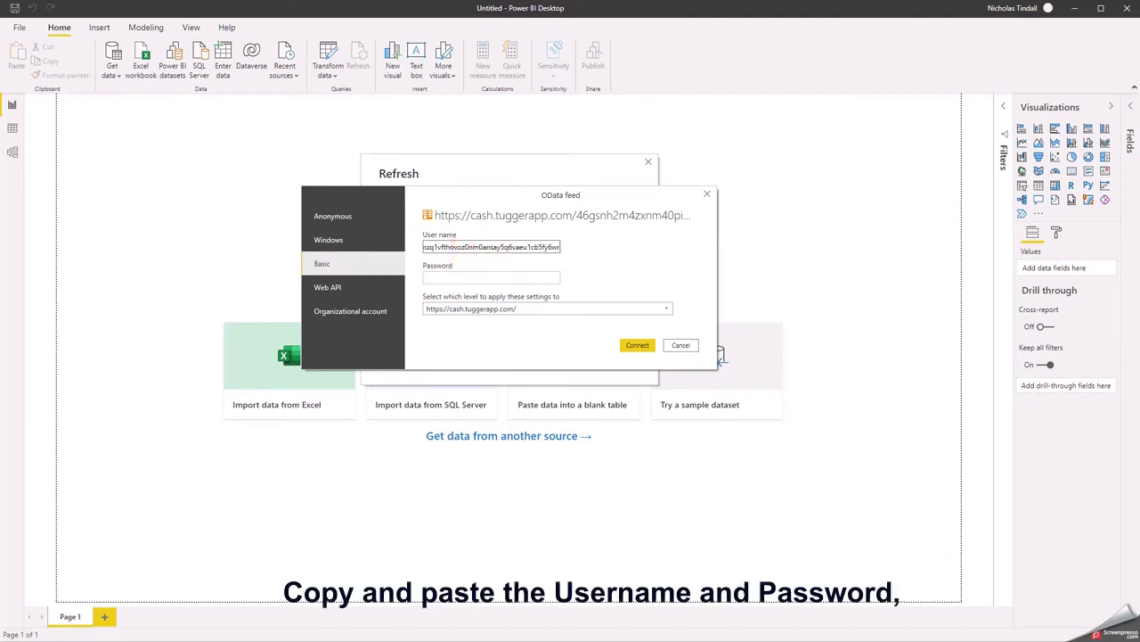
click(468, 277)
key(ctrl+v)
click(508, 310)
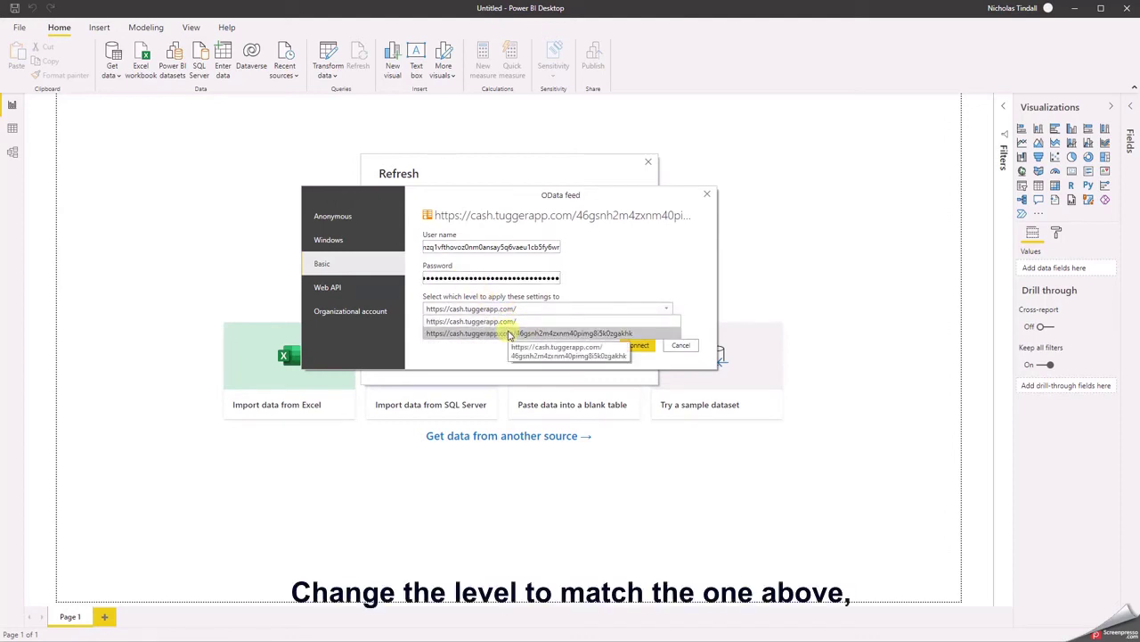
click(510, 333)
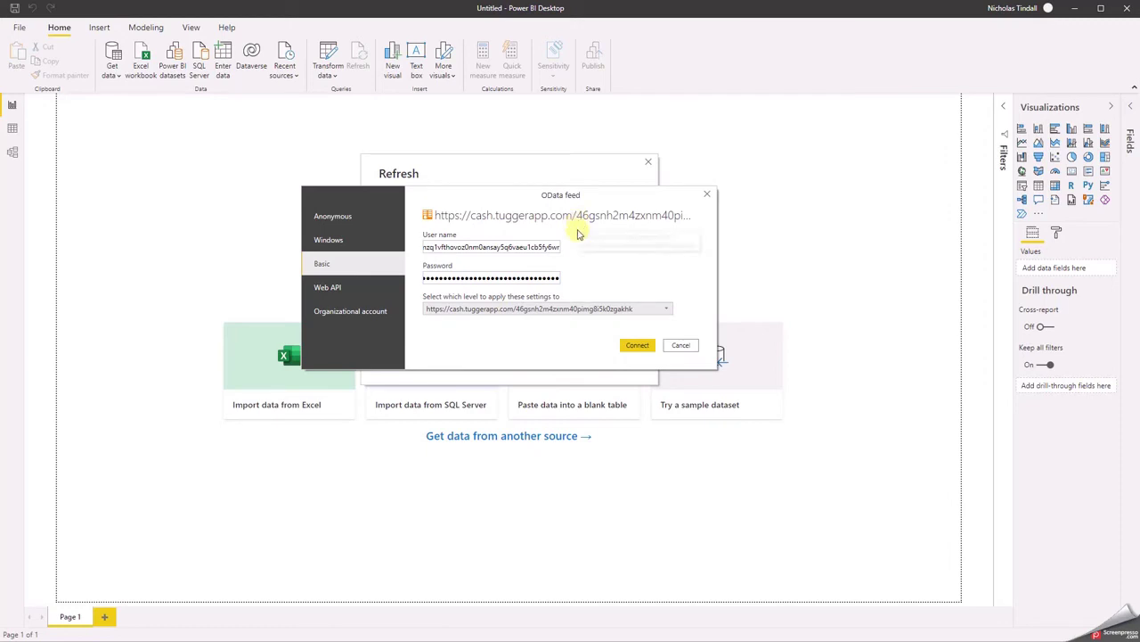
click(637, 345)
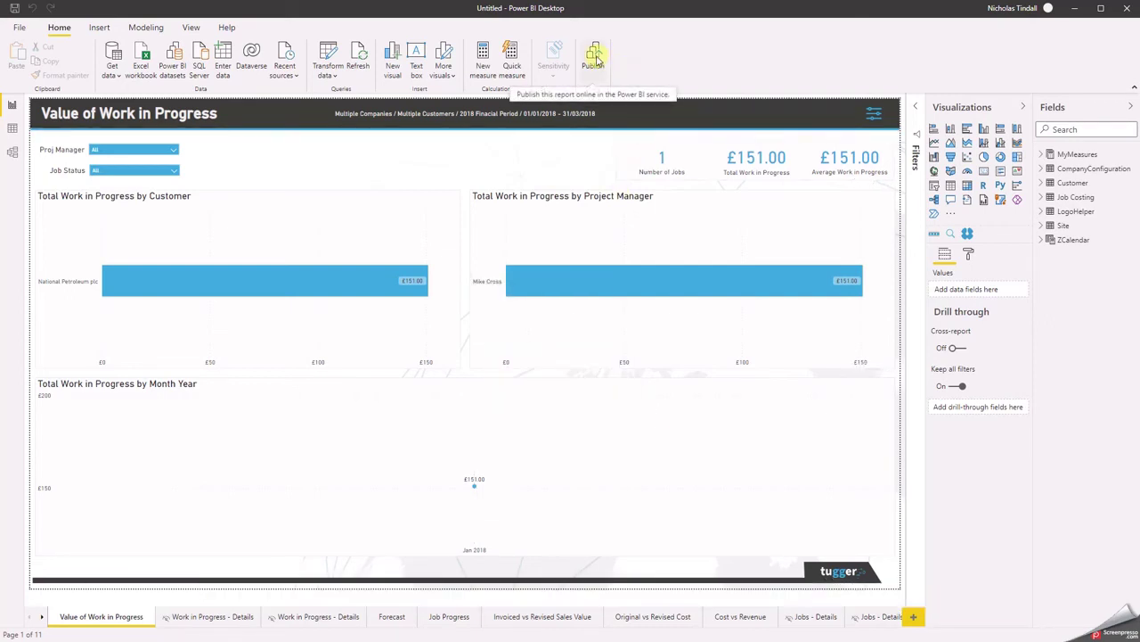
- Start publishing, agree to save, and save the report file as 'test jobs'
click(596, 60)
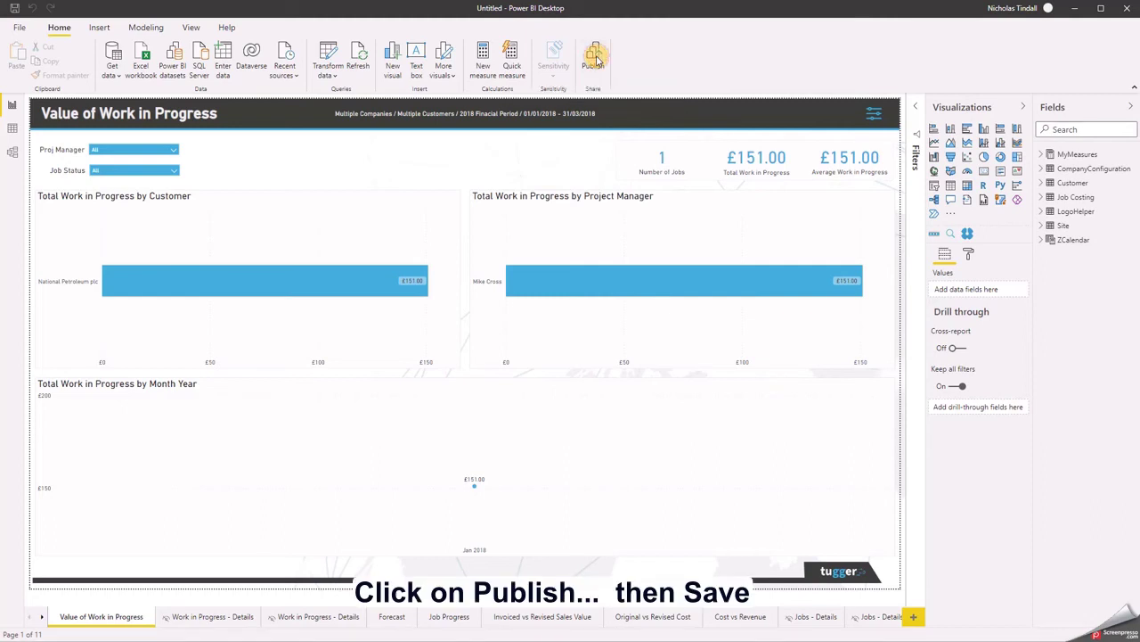
click(567, 294)
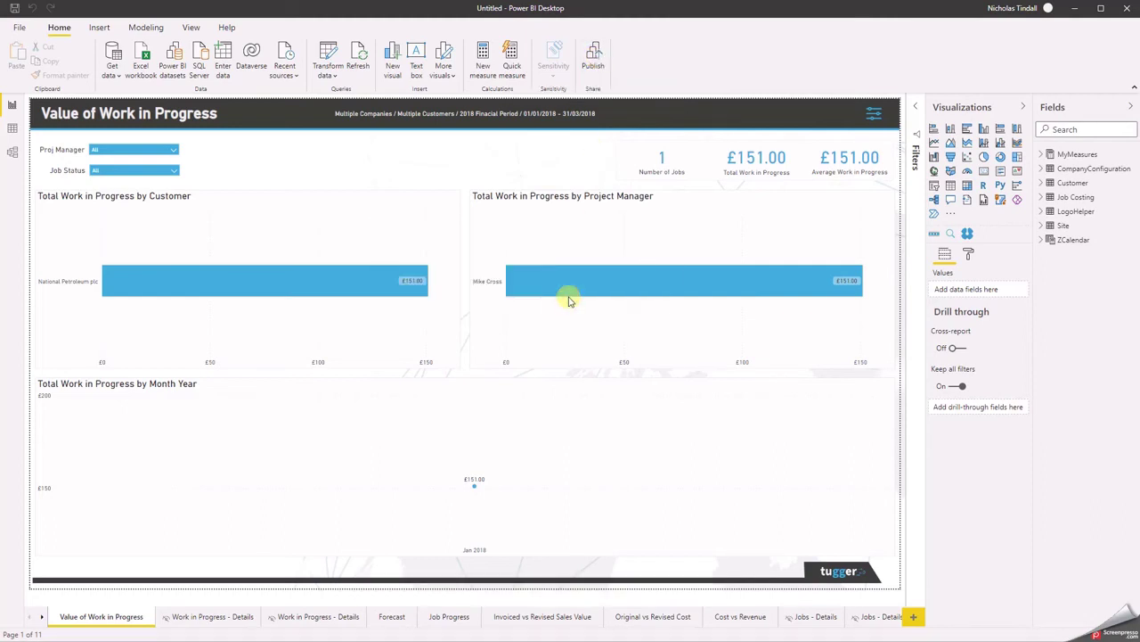
text(tes)
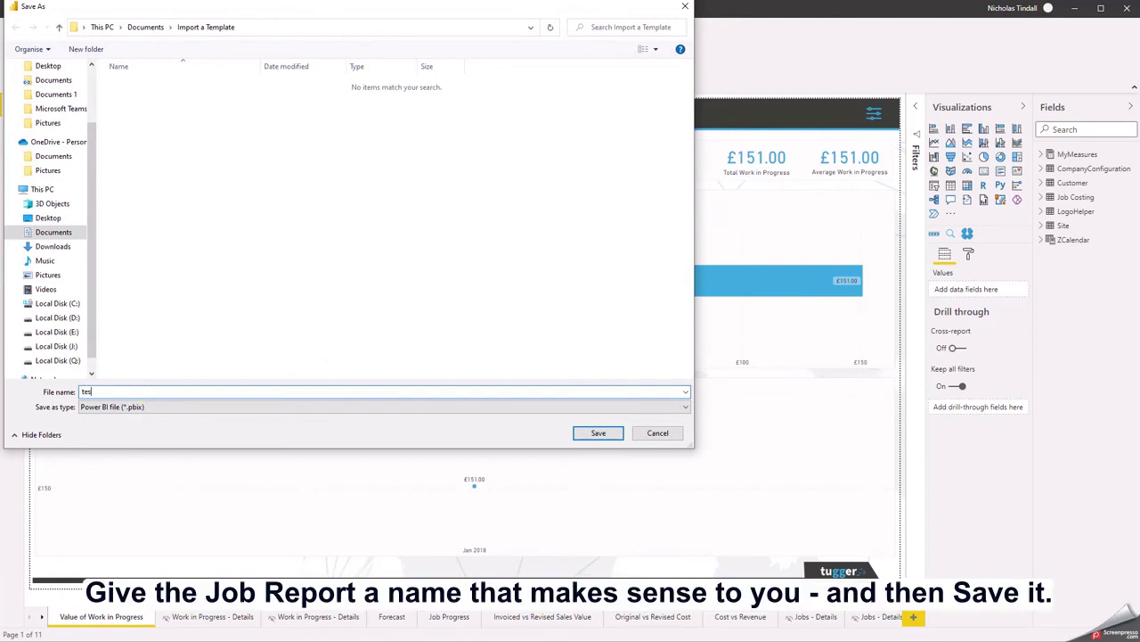
text(t jobs)
click(595, 433)
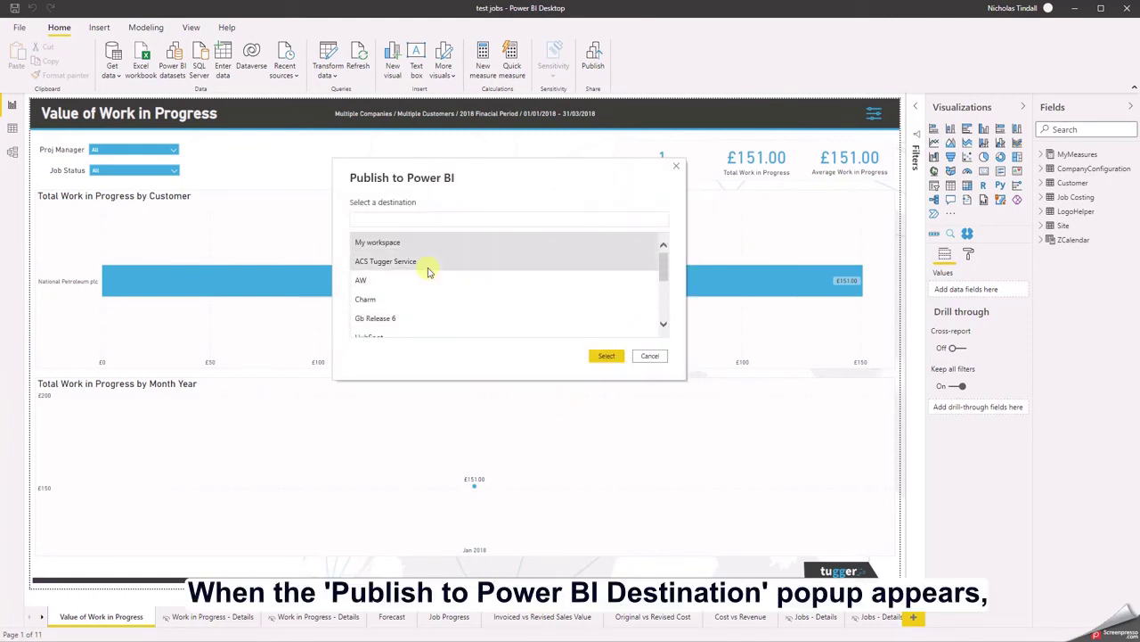
- Publish to Tugger Workspace, then open 'test jobs.pbix' in the Power BI service
scroll(432, 267, down, 5)
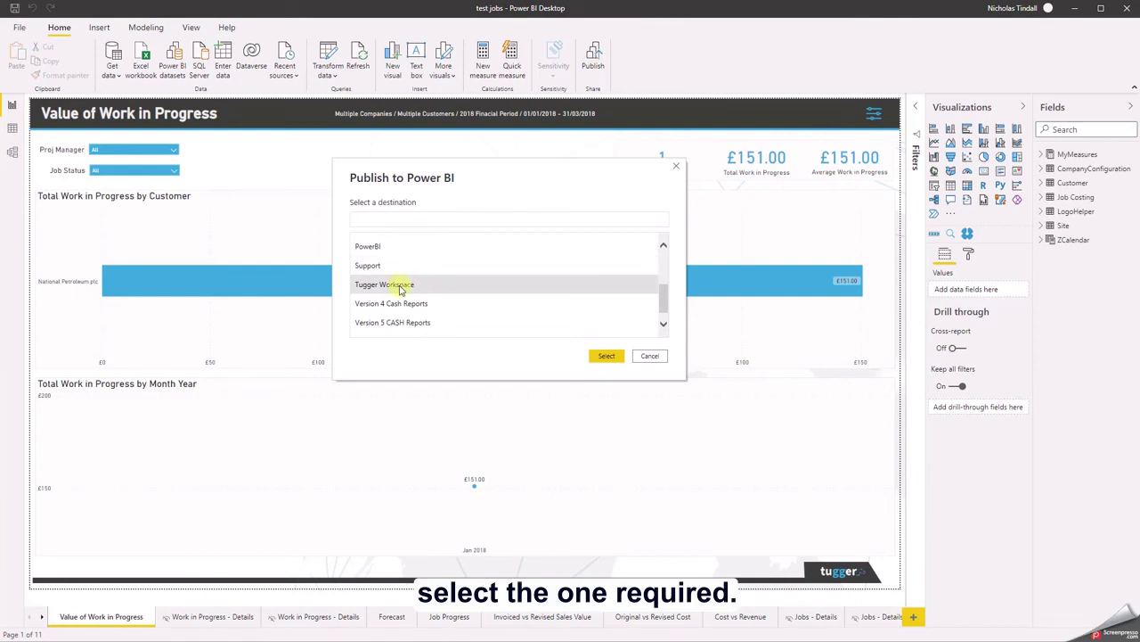
click(396, 285)
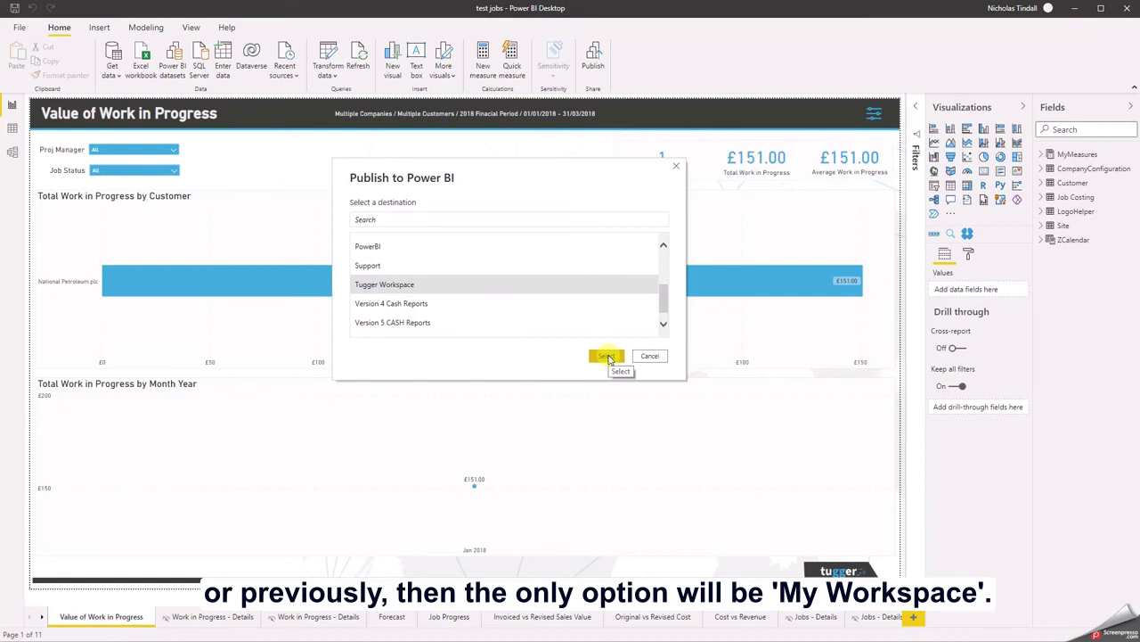
scroll(529, 275, up, 5)
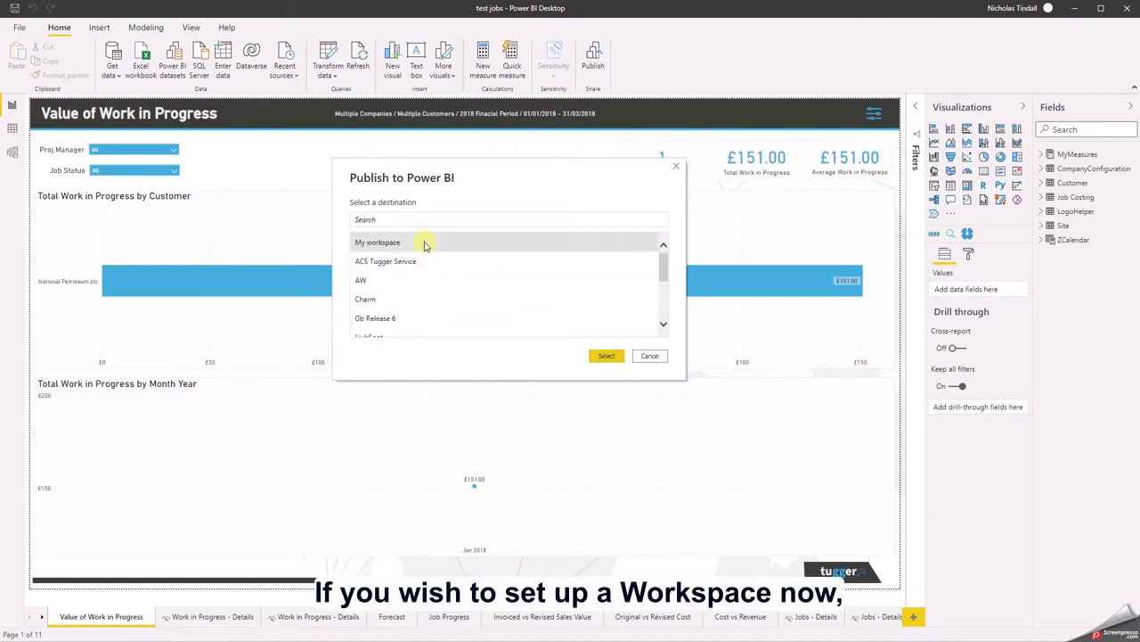
scroll(452, 299, down, 3)
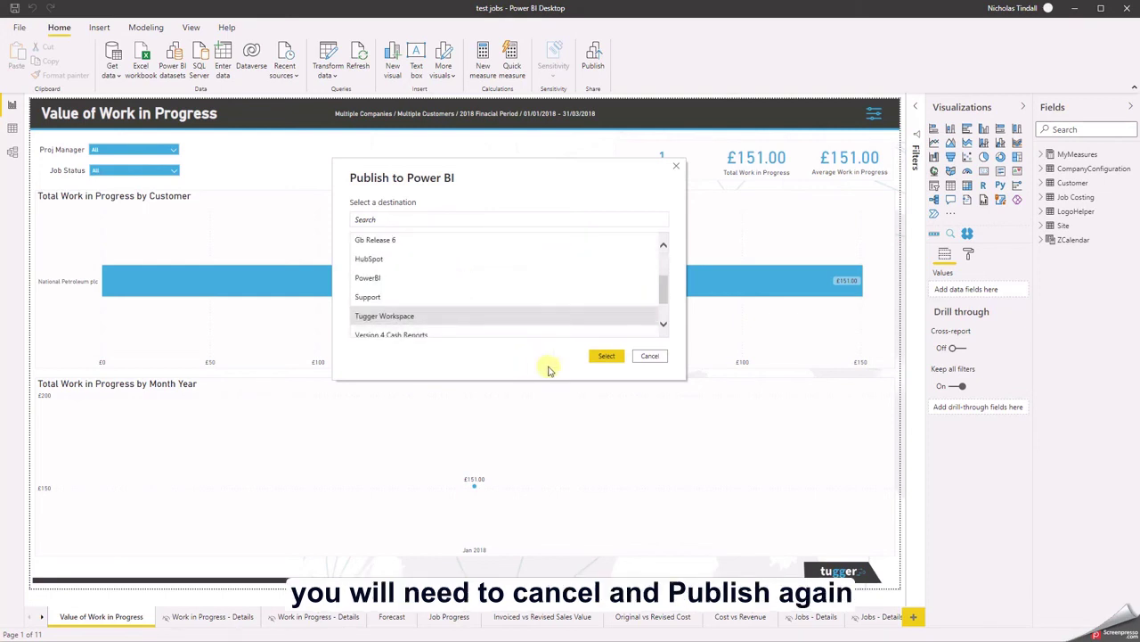
click(606, 356)
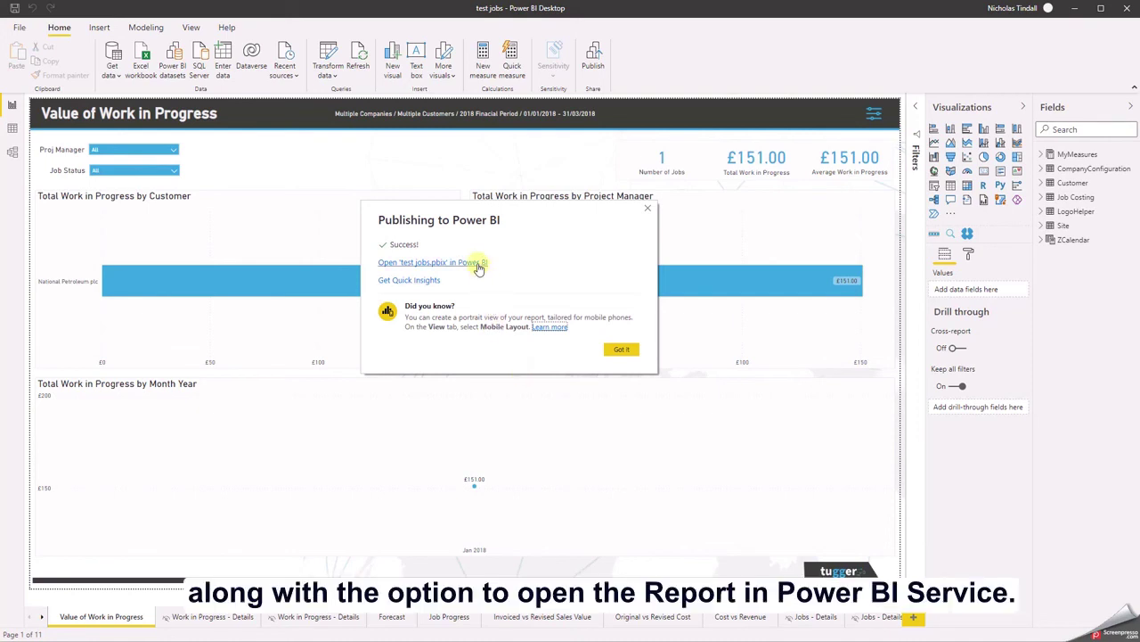
click(479, 264)
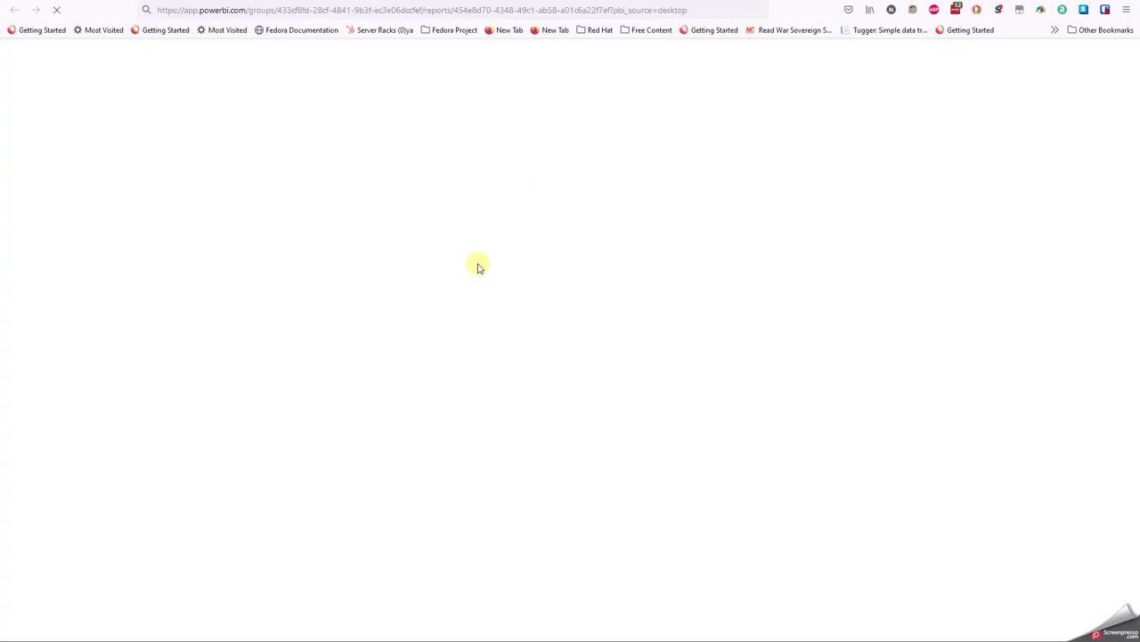